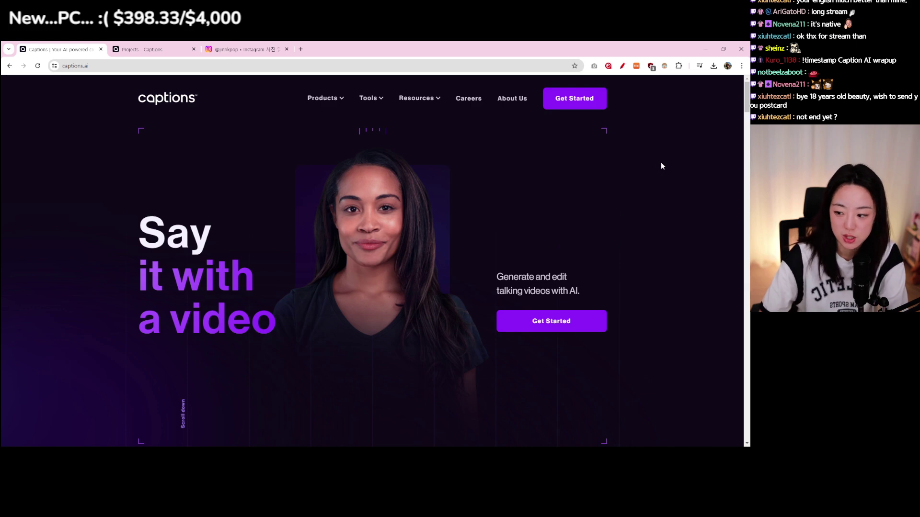
Scroll the landing page down to the creator stats and 'next generation of storytelling' section, then switch to the projects list
scroll(662, 166, "down", 5)
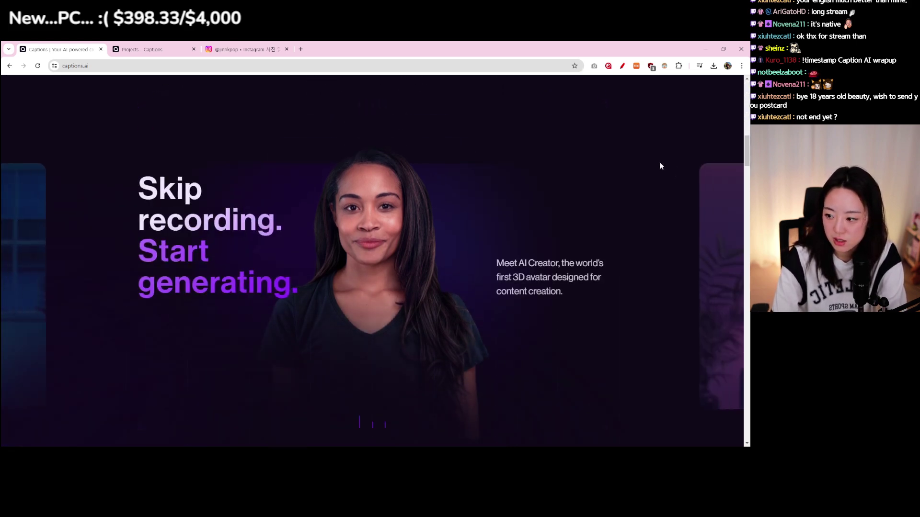
scroll(653, 174, "down", 5)
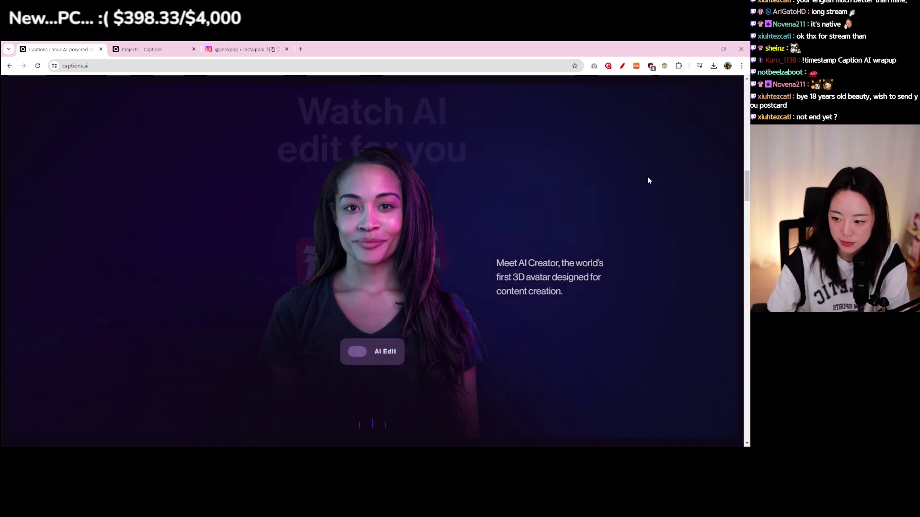
scroll(647, 180, "down", 5)
scroll(648, 178, "down", 5)
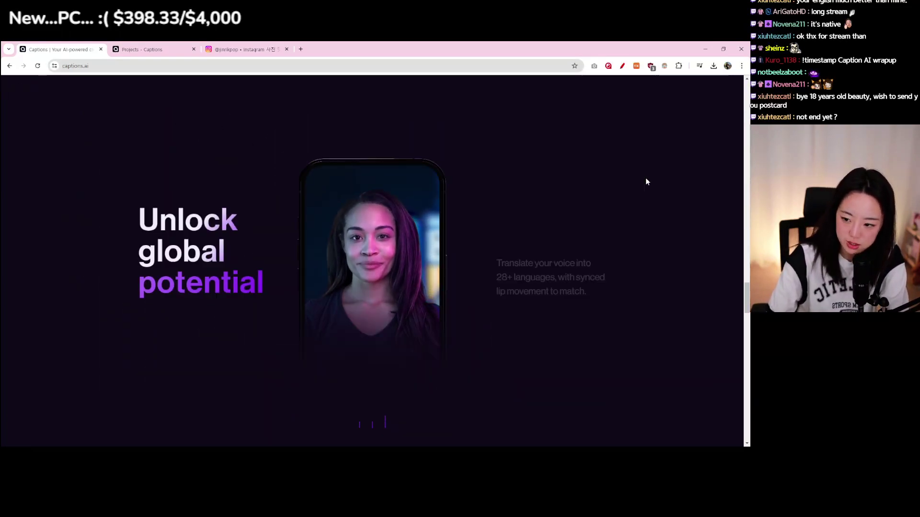
scroll(645, 180, "down", 5)
scroll(644, 186, "down", 3)
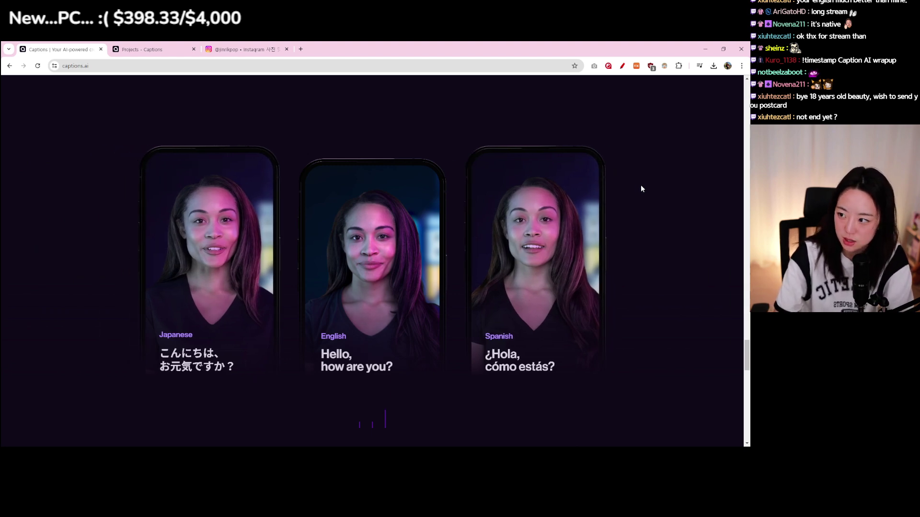
scroll(641, 191, "down", 6)
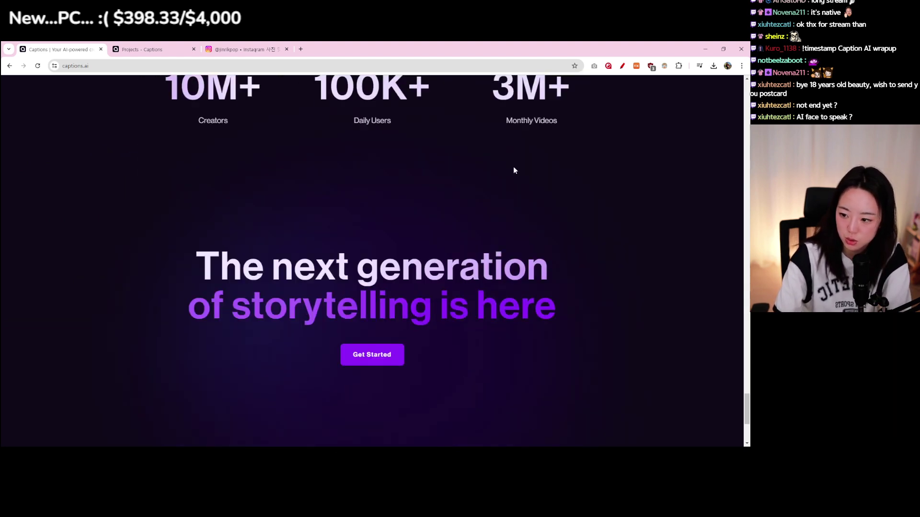
left_click(159, 46)
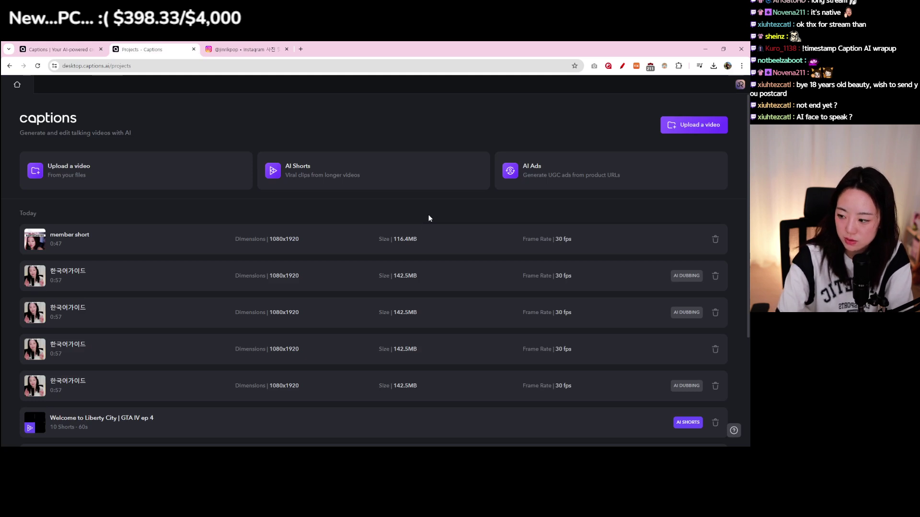
Scroll through the projects list of today's videos
scroll(427, 218, "down", 2)
scroll(429, 219, "down", 1)
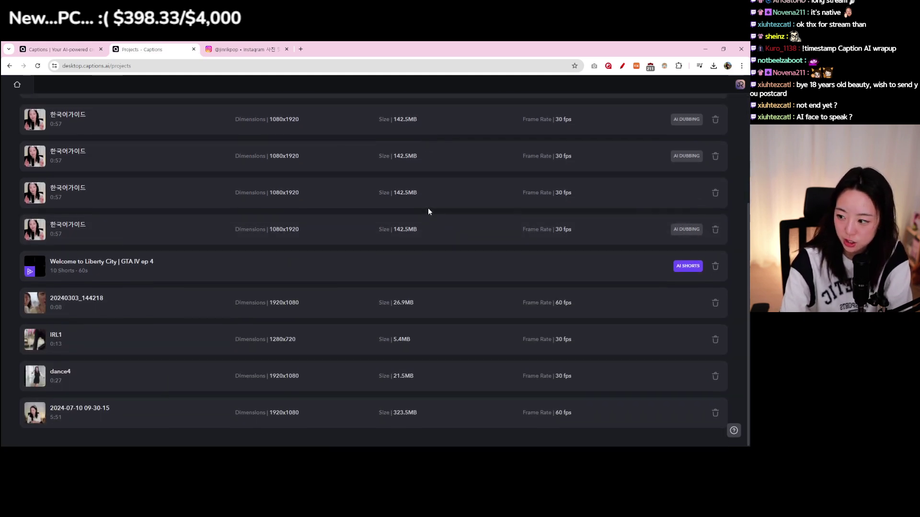
scroll(429, 211, "up", 3)
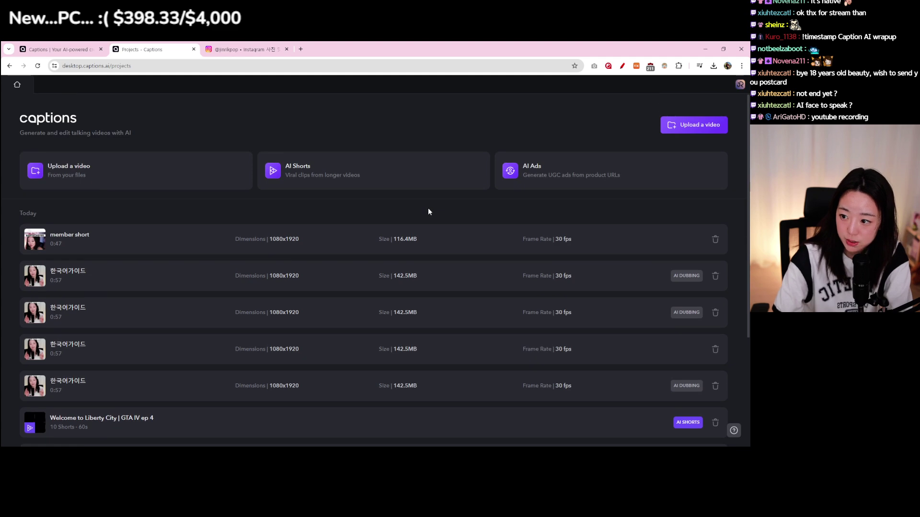
Browse the captions.ai Tools list, then return to projects and open a 한국어가이드 AI Dubbing video
left_click(31, 46)
scroll(386, 176, "up", 5)
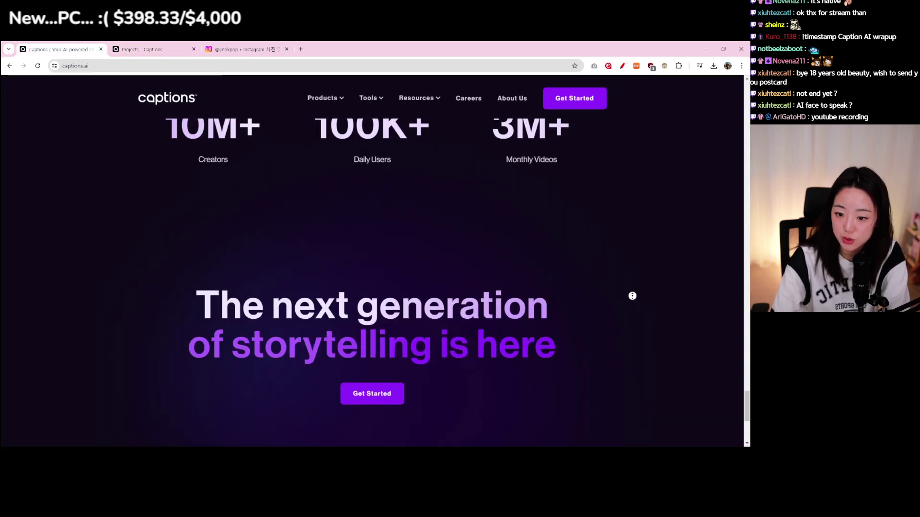
scroll(570, 96, "up", 5)
left_click(370, 99)
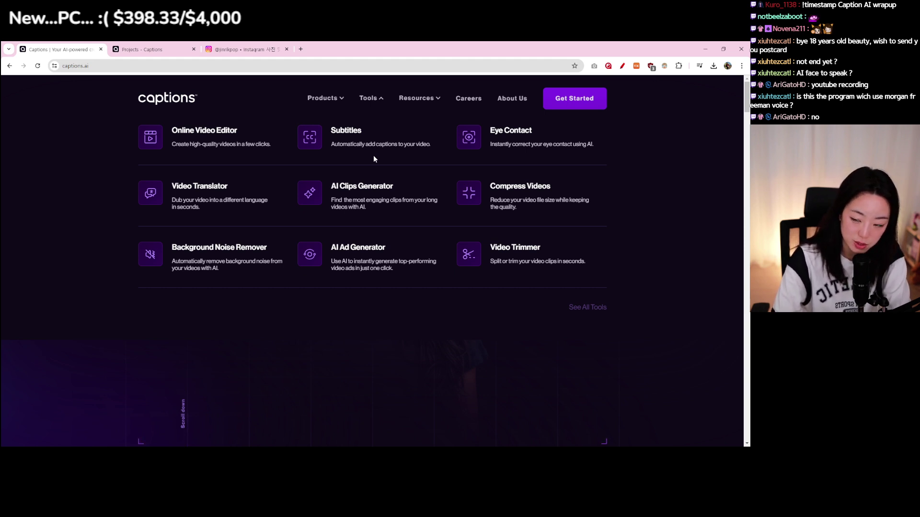
left_click(144, 49)
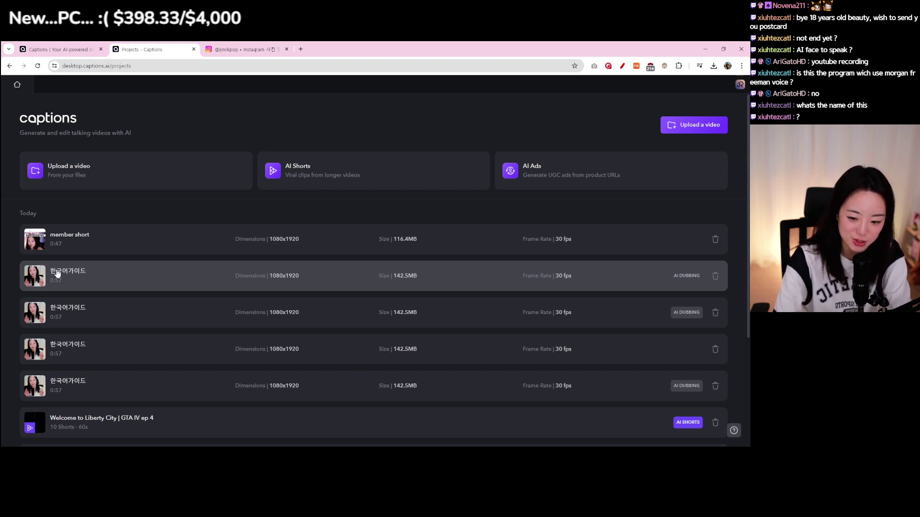
left_click(53, 384)
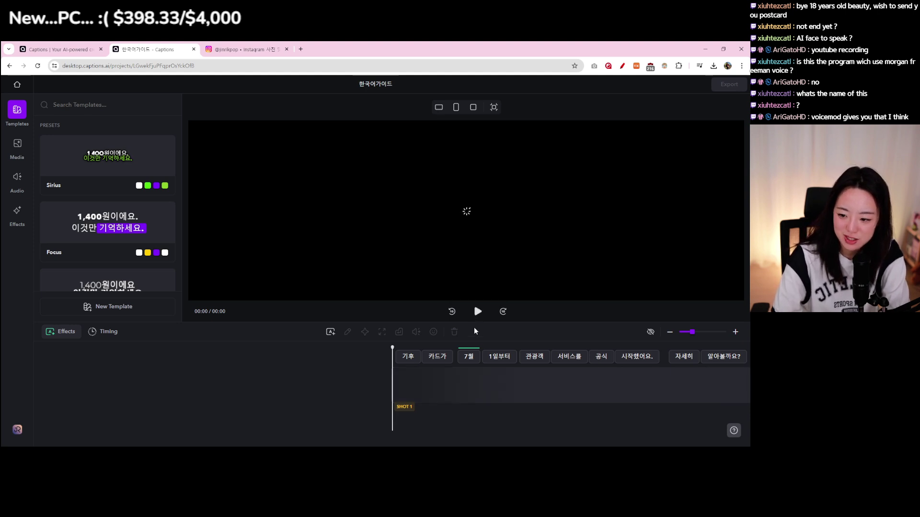
left_click(478, 312)
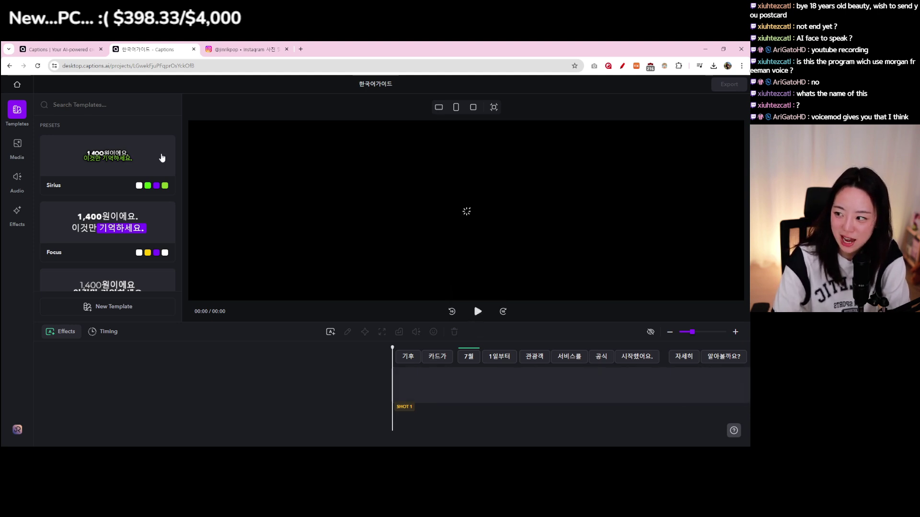
left_click(23, 88)
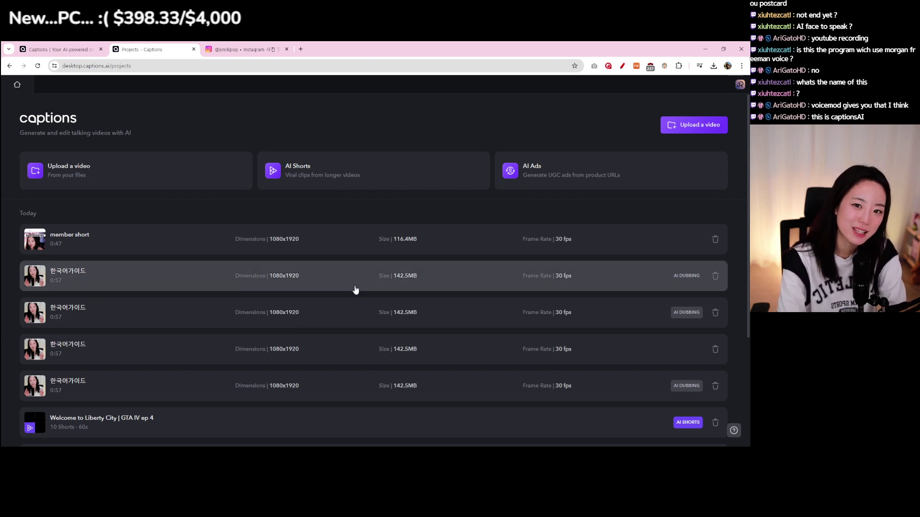
left_click(112, 313)
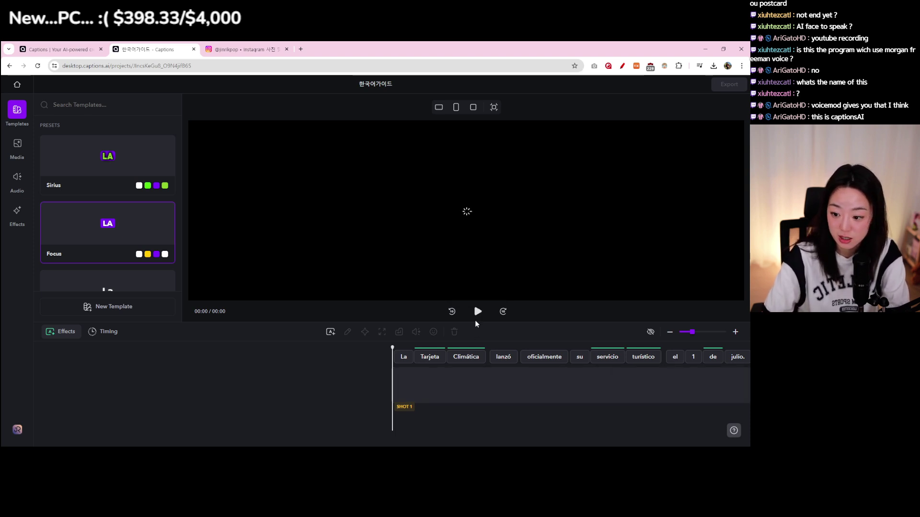
key("alt+Left")
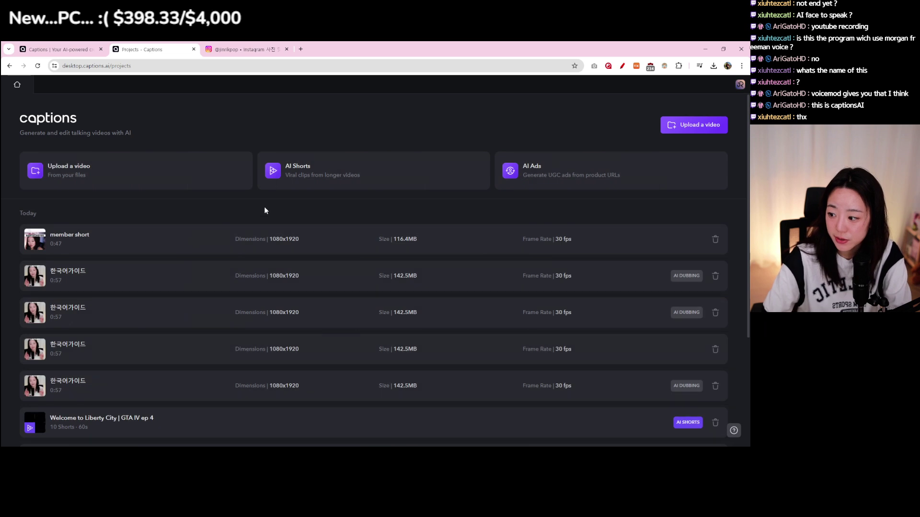
scroll(152, 395, "down", 3)
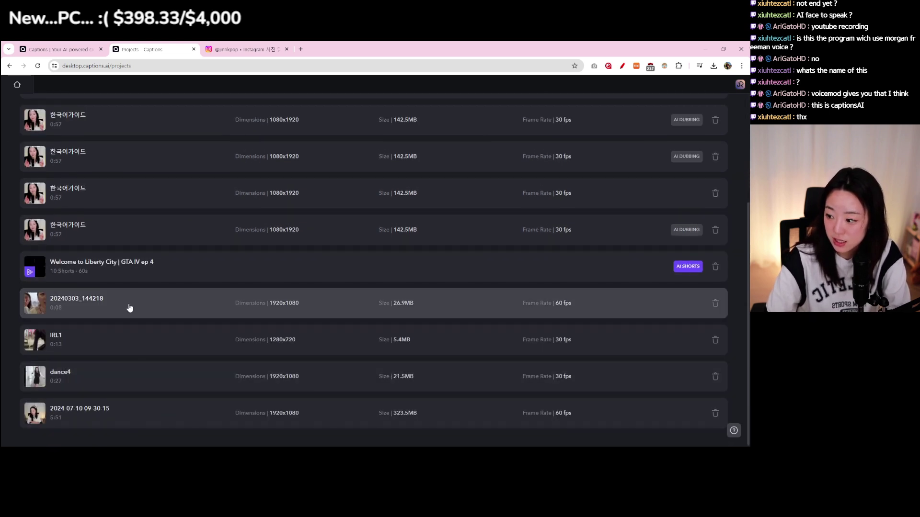
Open the 20240303_144218 project and view its Eye Contact and Denoise Audio effects
left_click(129, 308)
left_click(16, 214)
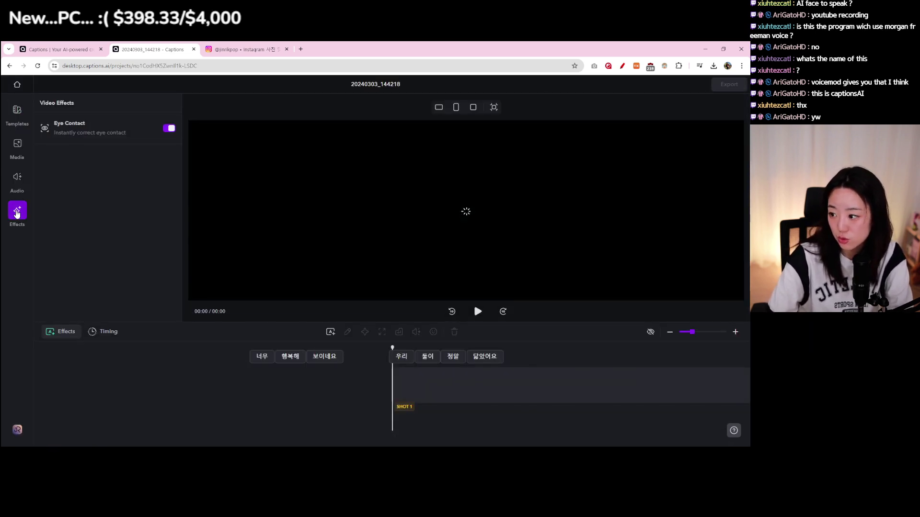
left_click(17, 176)
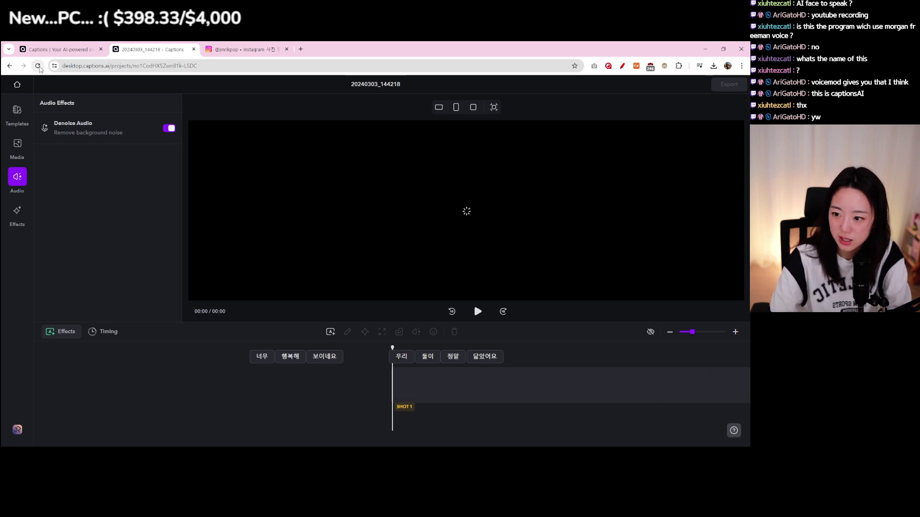
Reload the stuck editor, then play and pause the 20240303_144218 preview
left_click(38, 66)
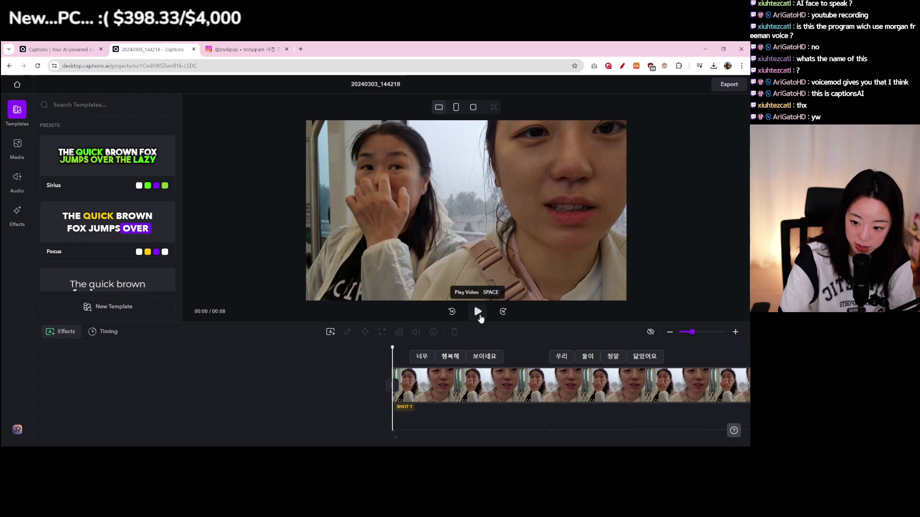
left_click(479, 316)
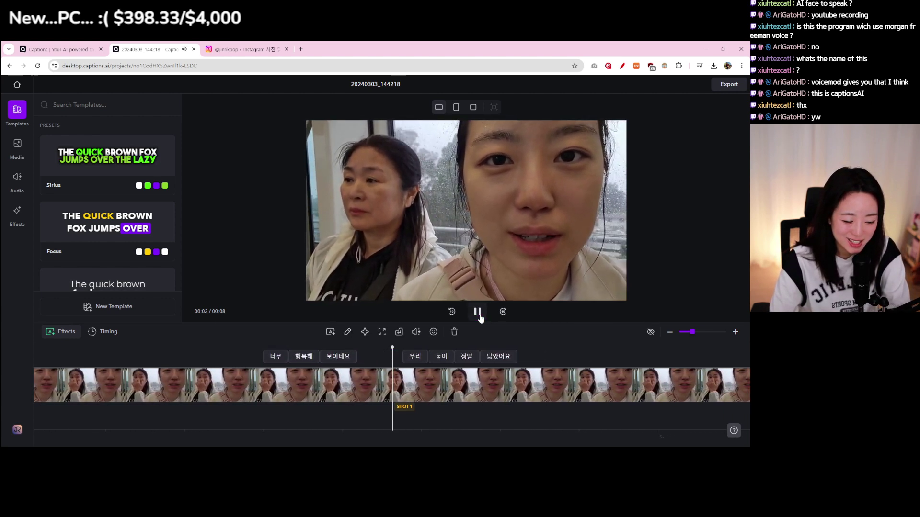
left_click(478, 312)
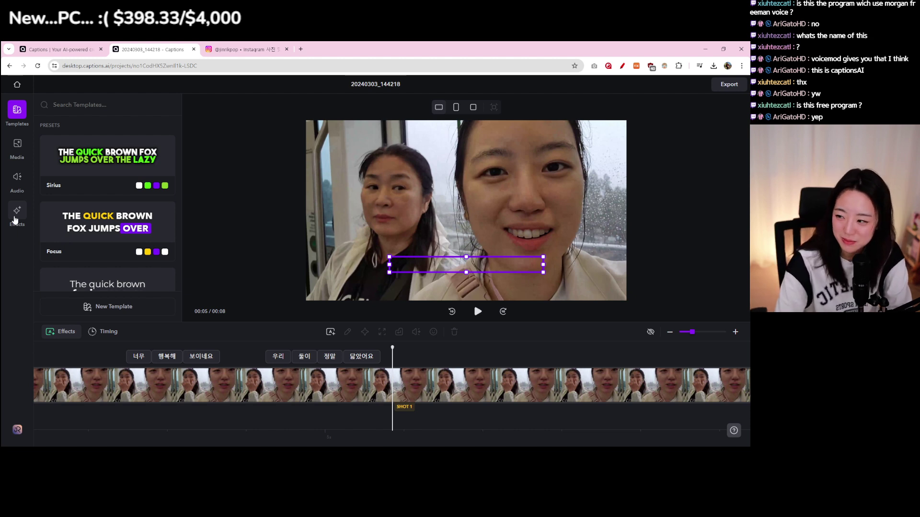
Show the Video Effects panel and switch off Eye Contact correction
left_click(15, 220)
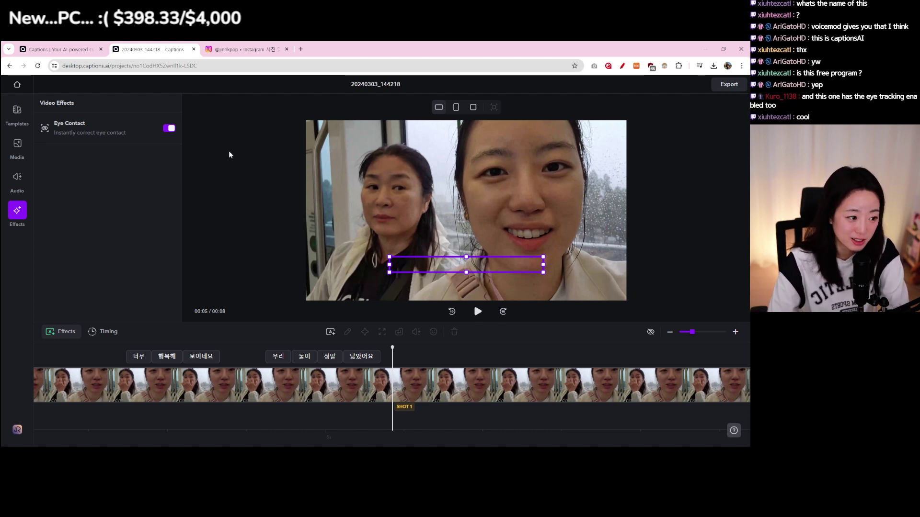
scroll(446, 391, "up", 3)
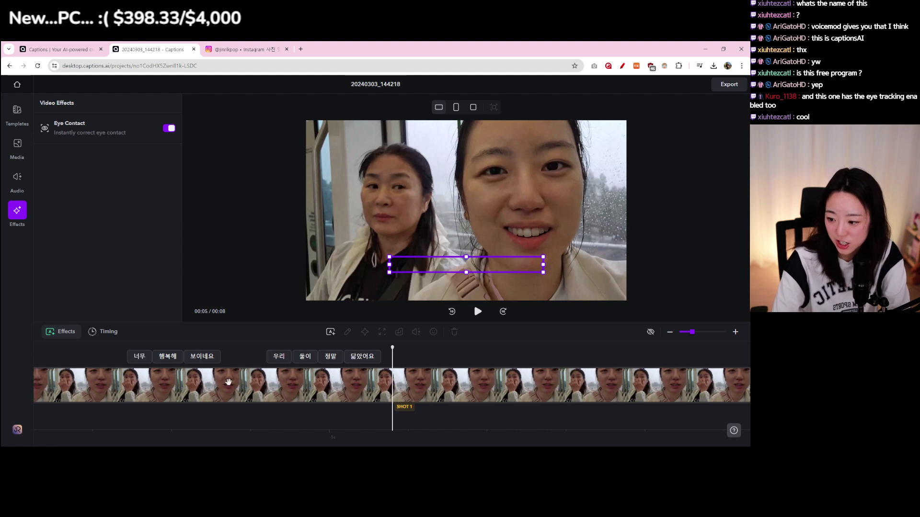
scroll(446, 391, "up", 3)
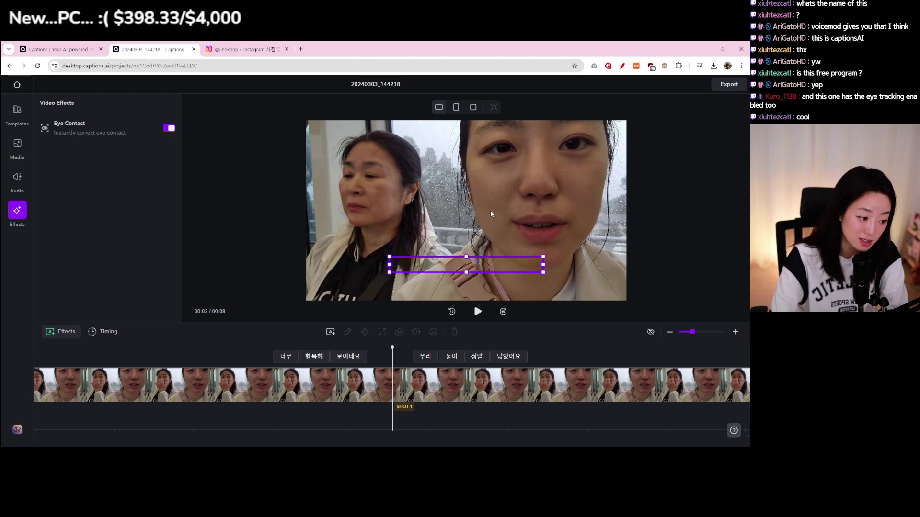
left_click(169, 128)
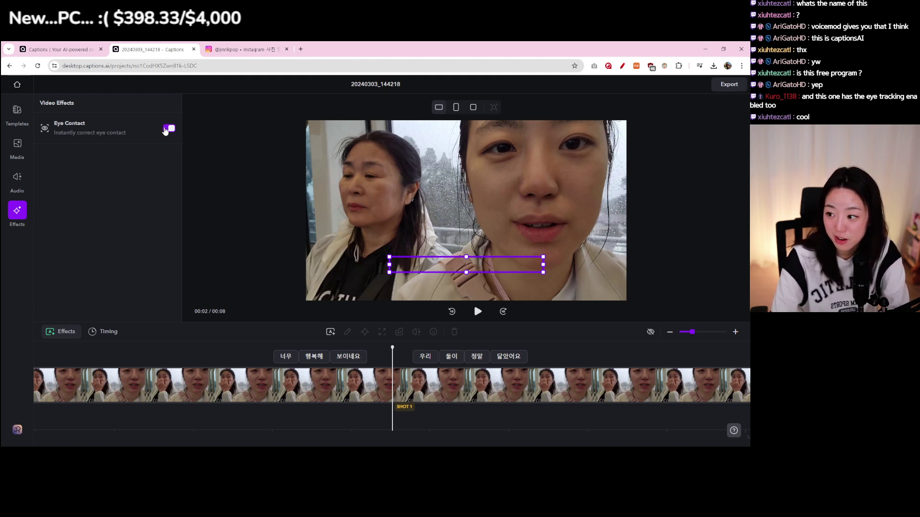
Scrub the timeline around 00:03 to check the uncorrected footage, then go back to the projects list
left_click_drag(596, 406, 175, 400)
left_click_drag(552, 388, 195, 398)
left_click_drag(361, 394, 445, 398)
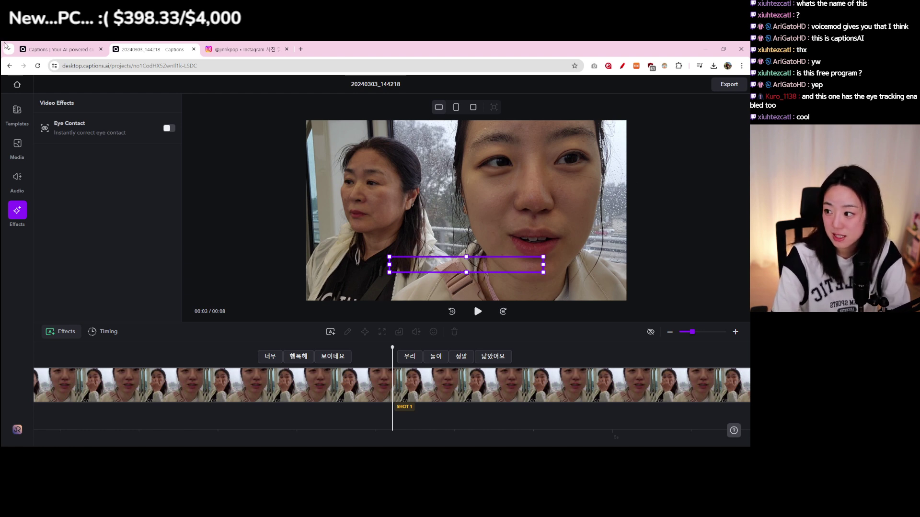
left_click(17, 85)
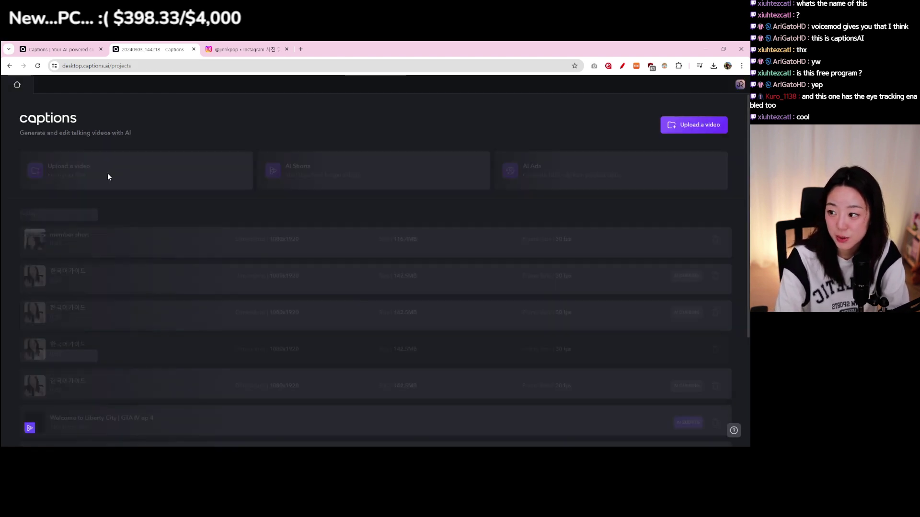
scroll(126, 194, "down", 2)
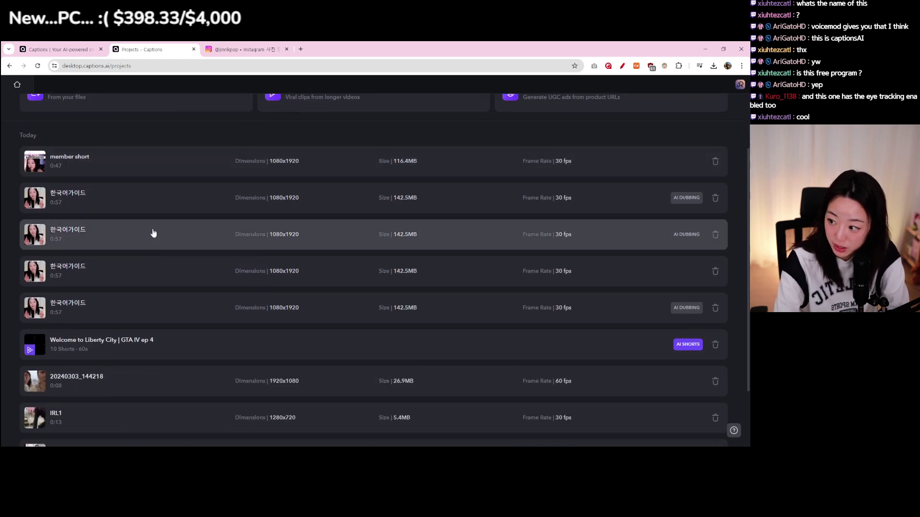
left_click(93, 170)
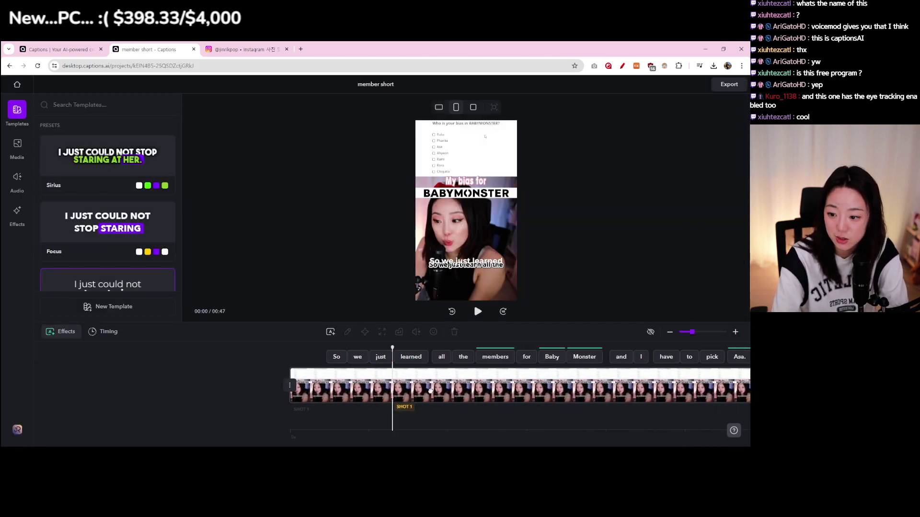
left_click_drag(471, 369, 276, 392)
scroll(276, 393, "down", 5)
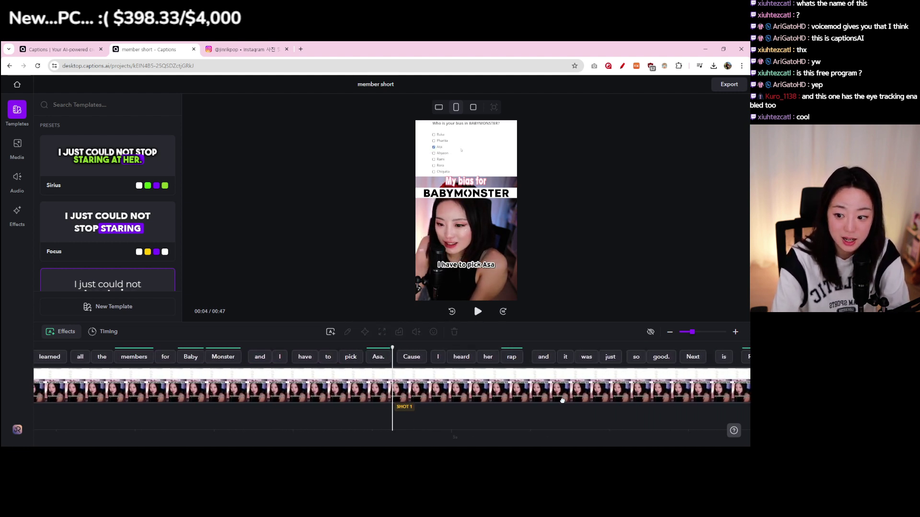
scroll(307, 396, "up", 3)
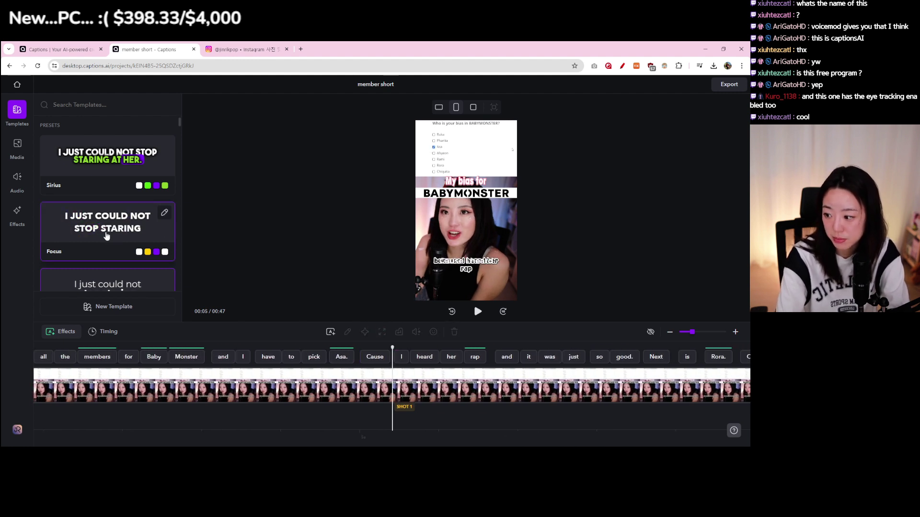
left_click(113, 309)
scroll(111, 297, "down", 10)
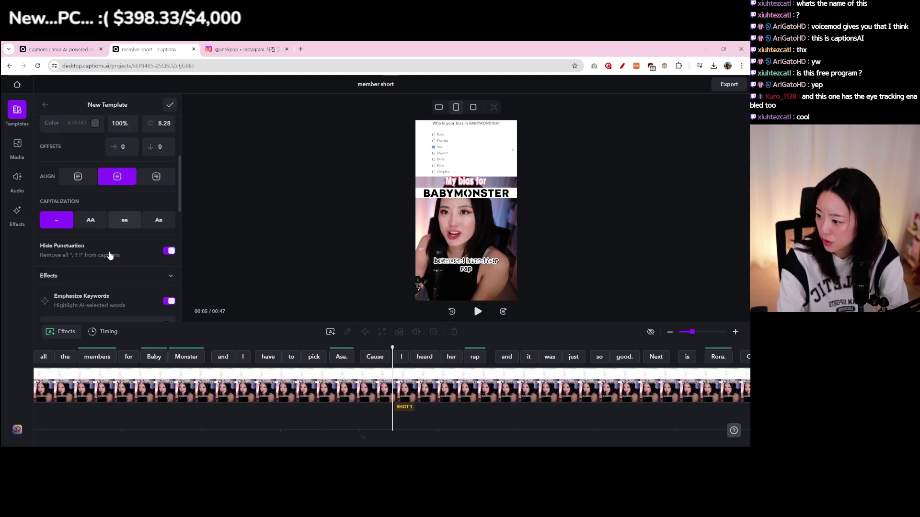
scroll(108, 261, "up", 5)
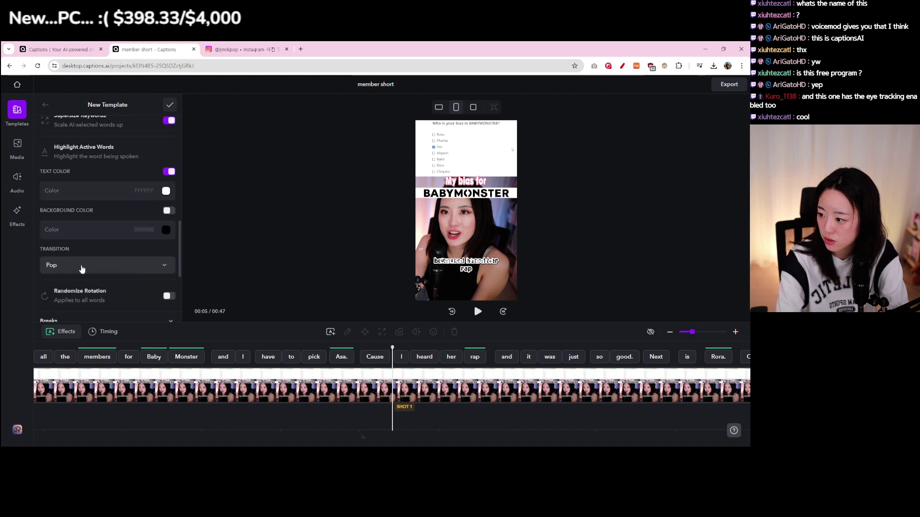
scroll(82, 266, "up", 5)
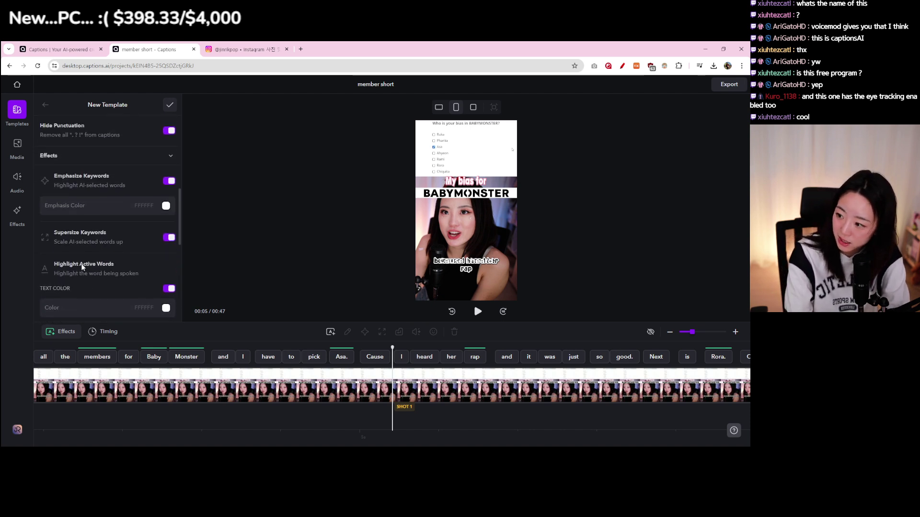
left_click(45, 104)
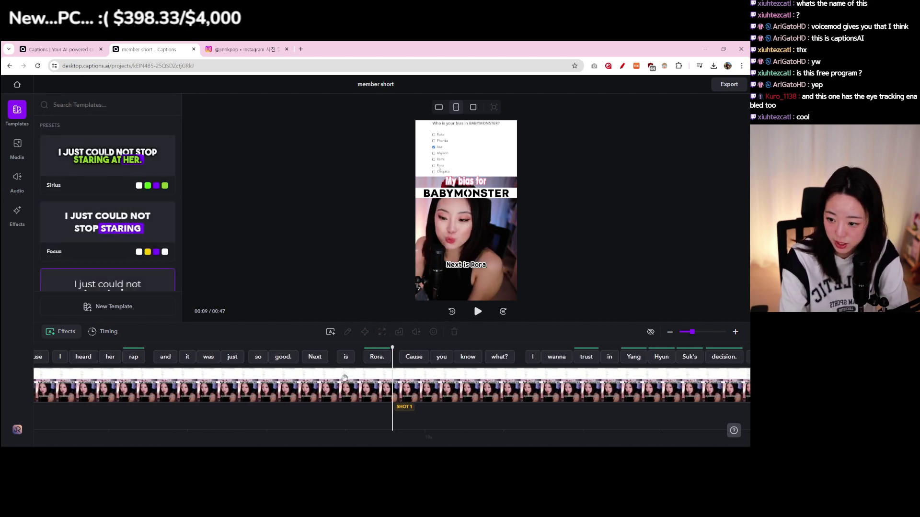
left_click(62, 48)
left_click(144, 49)
scroll(338, 306, "down", 3)
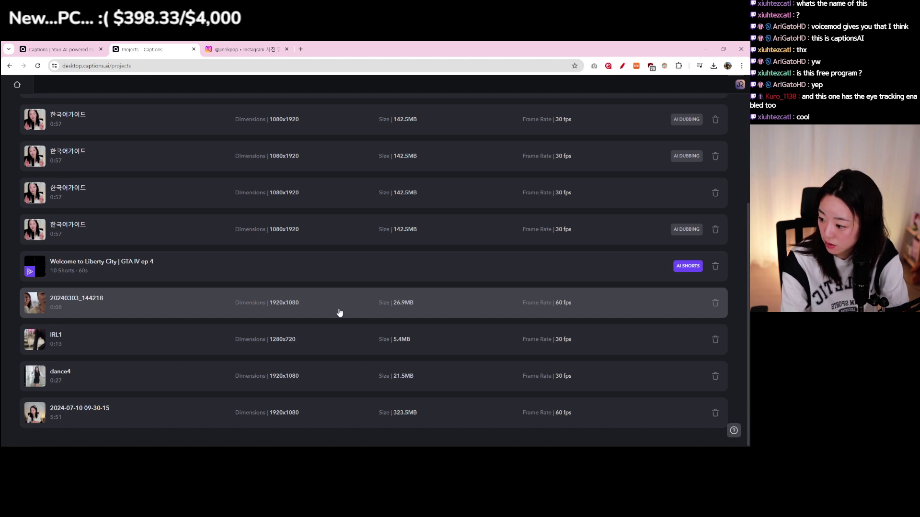
scroll(343, 343, "up", 3)
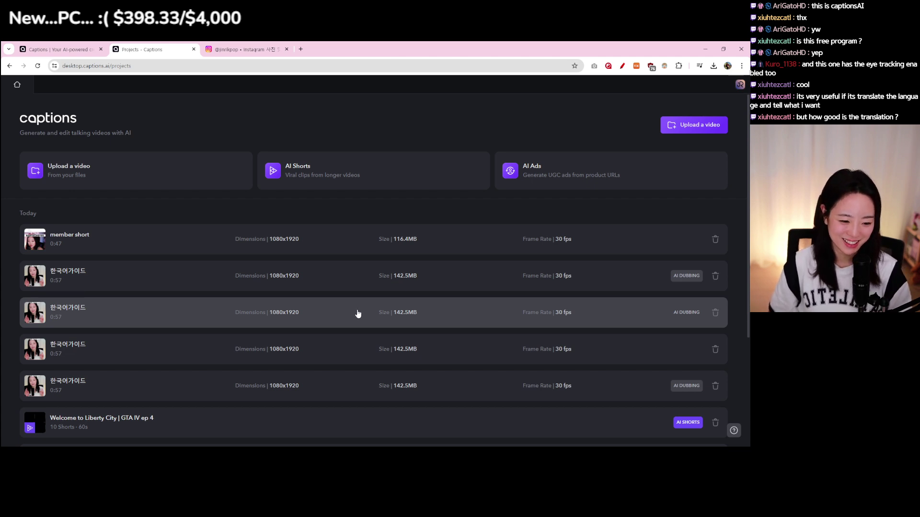
scroll(362, 314, "down", 1)
scroll(371, 314, "down", 3)
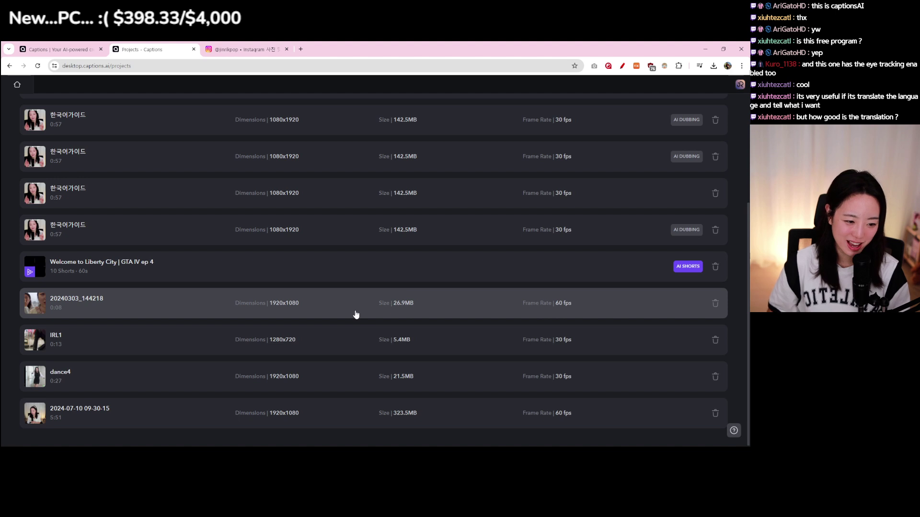
scroll(357, 316, "up", 2)
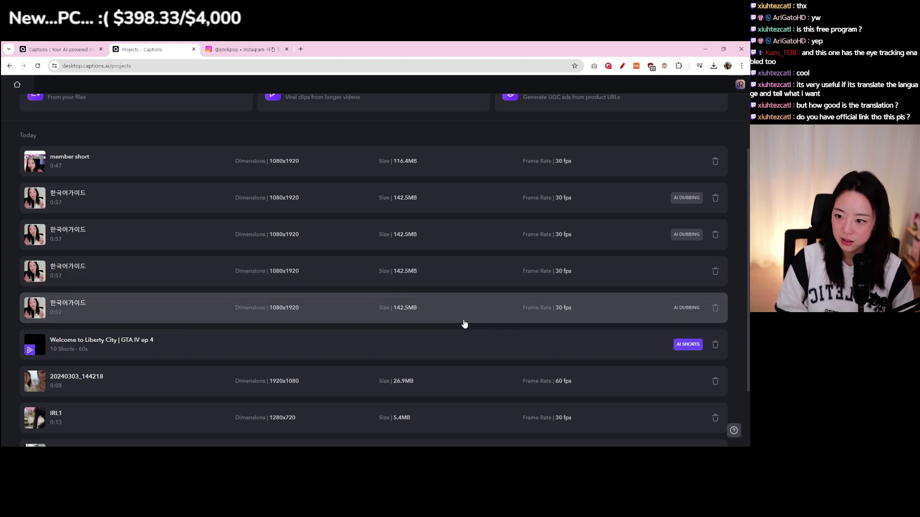
scroll(464, 323, "up", 2)
scroll(464, 323, "down", 4)
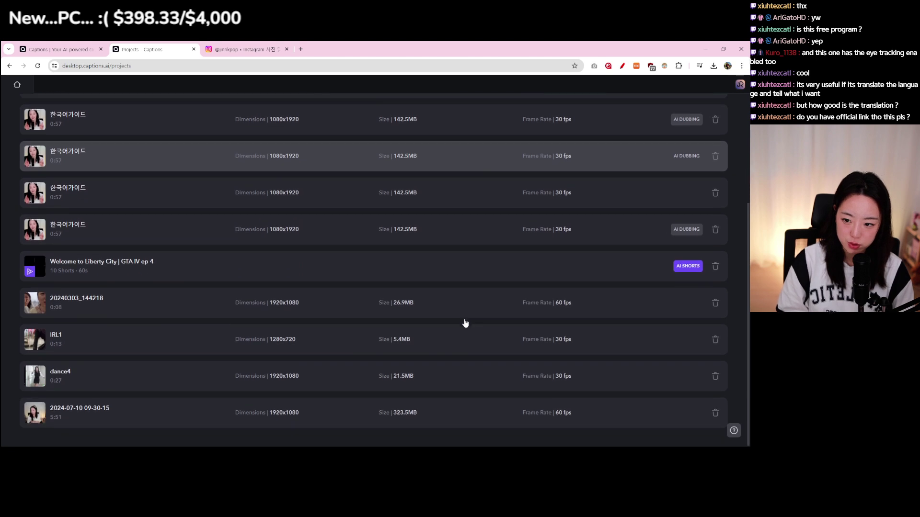